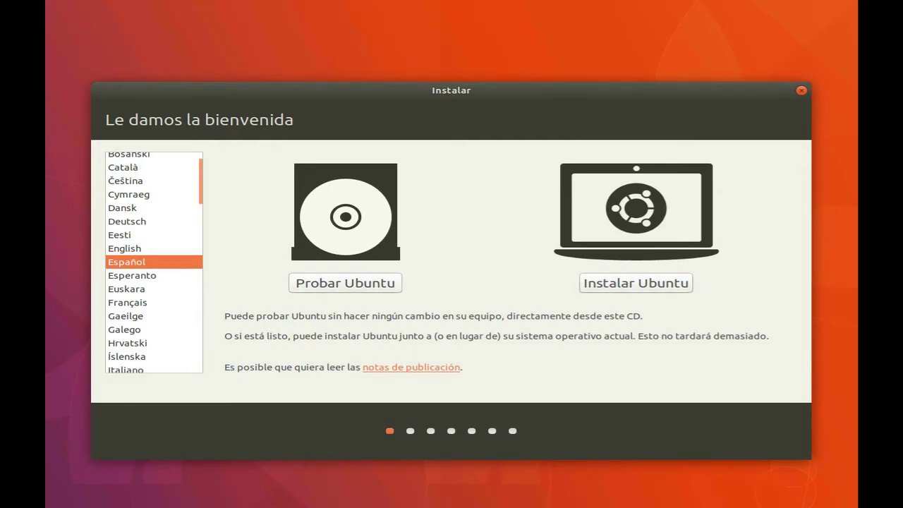
Start the Ubuntu installation from the welcome page.
click(636, 283)
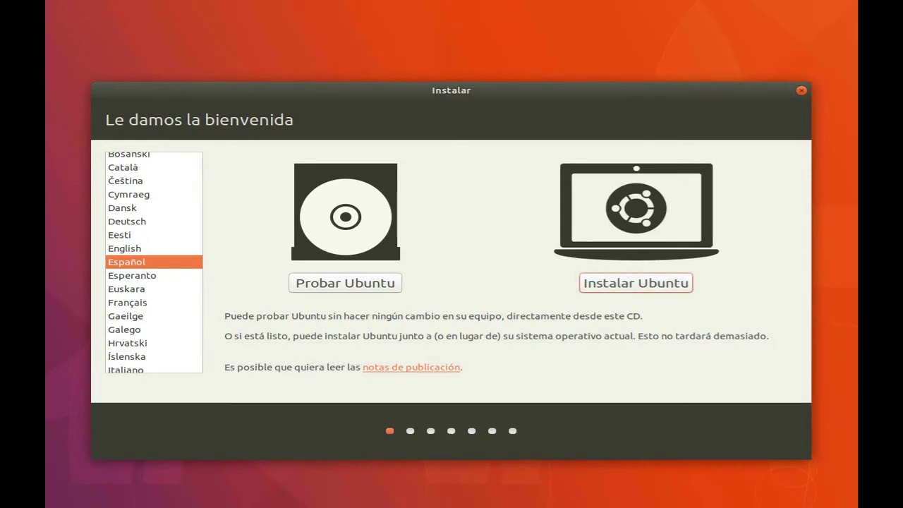
key(Return)
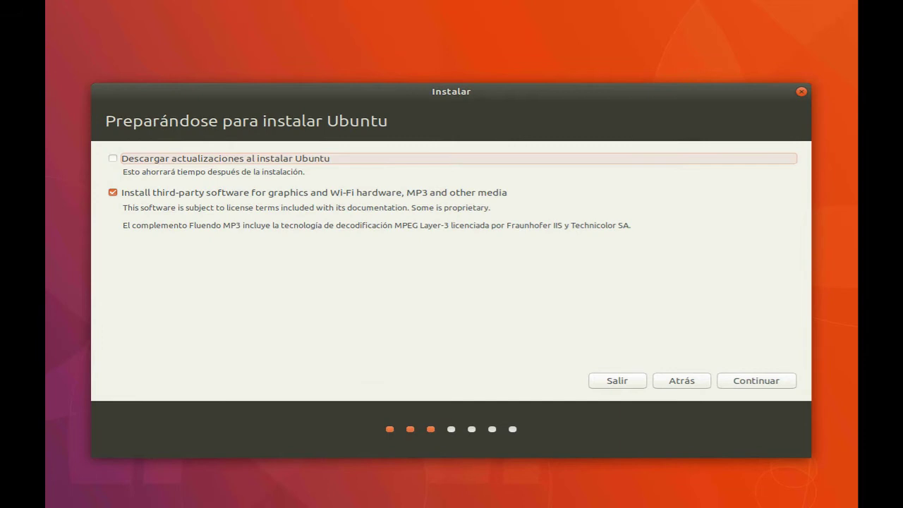
key(Tab)
key(space)
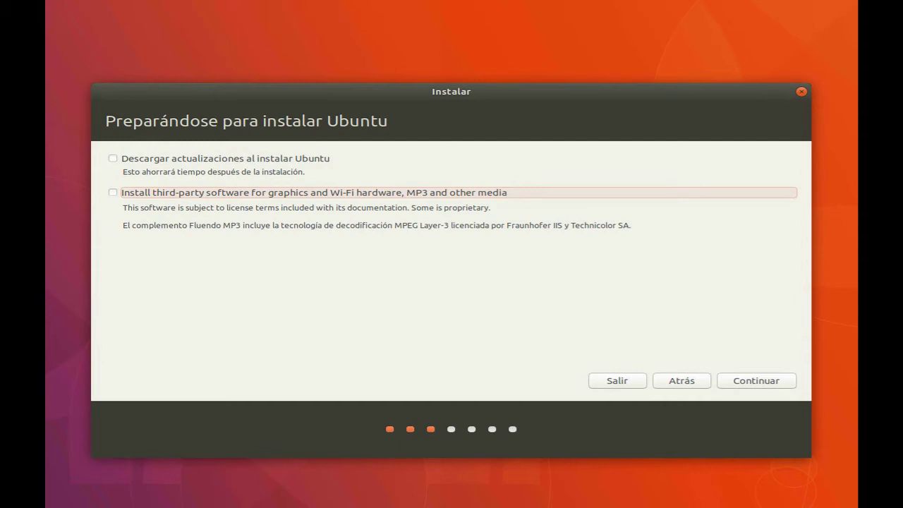
key(shift+Tab)
key(space)
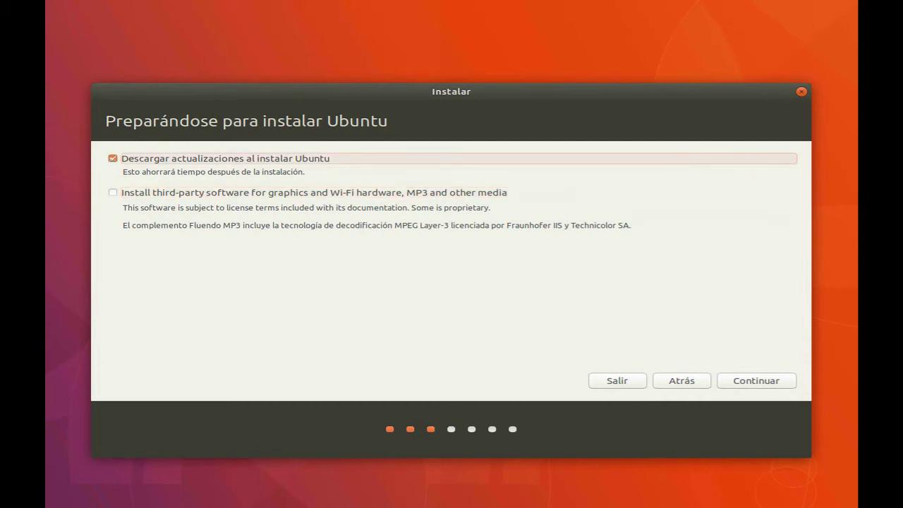
key(space)
key(Tab)
key(space)
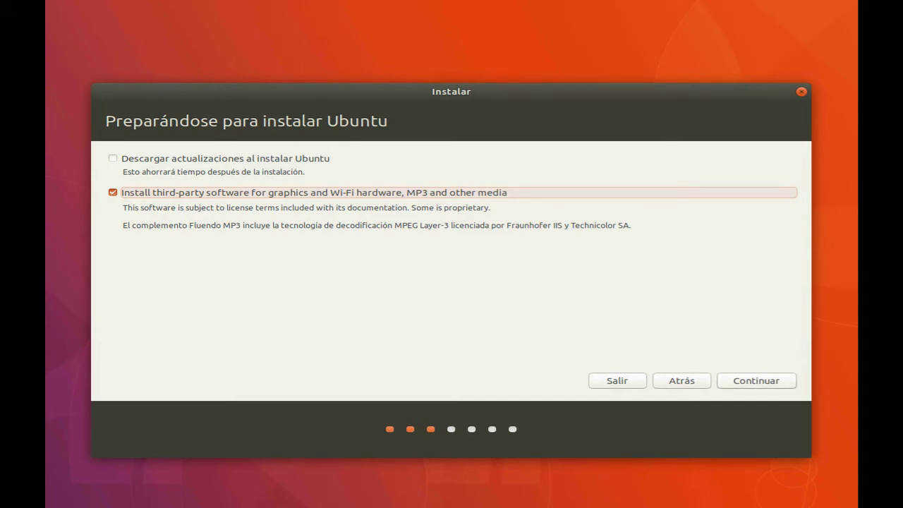
Accept the preparation options and proceed with the "Más opciones" installation type for manual partitioning.
click(756, 381)
key(Return)
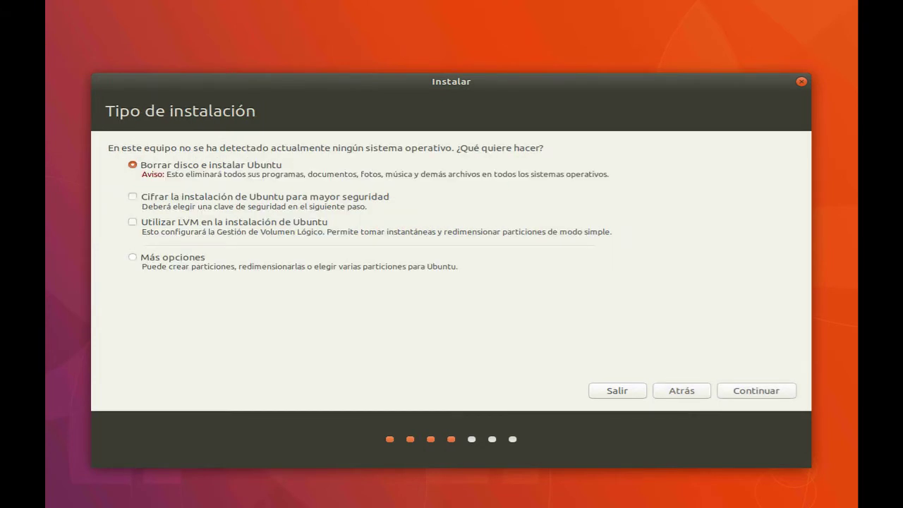
click(133, 258)
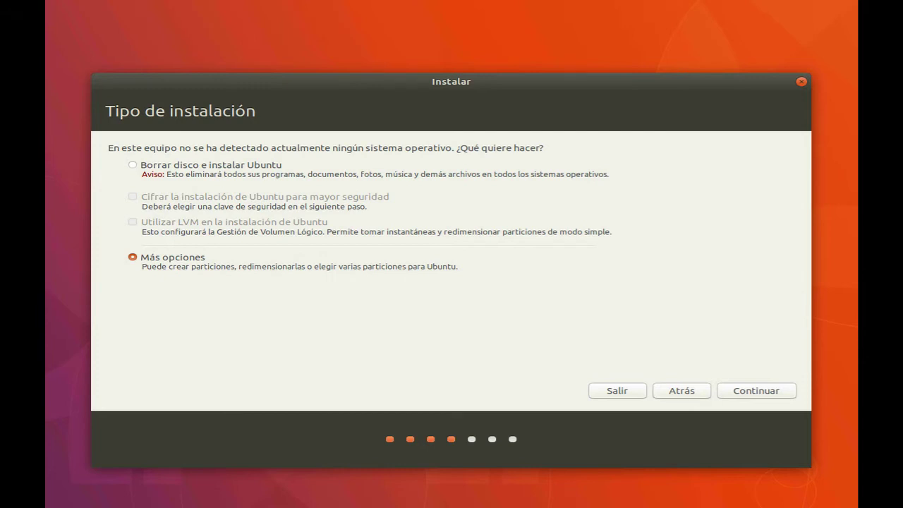
click(756, 391)
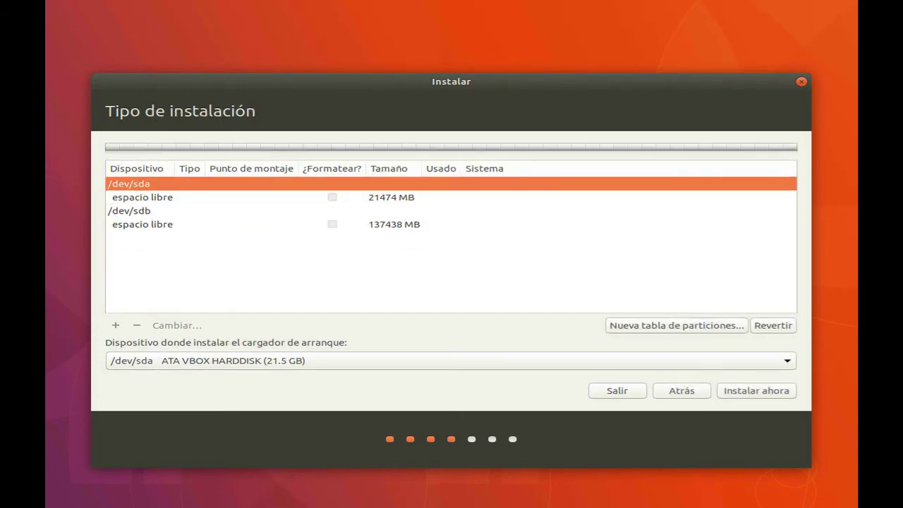
click(130, 211)
click(129, 183)
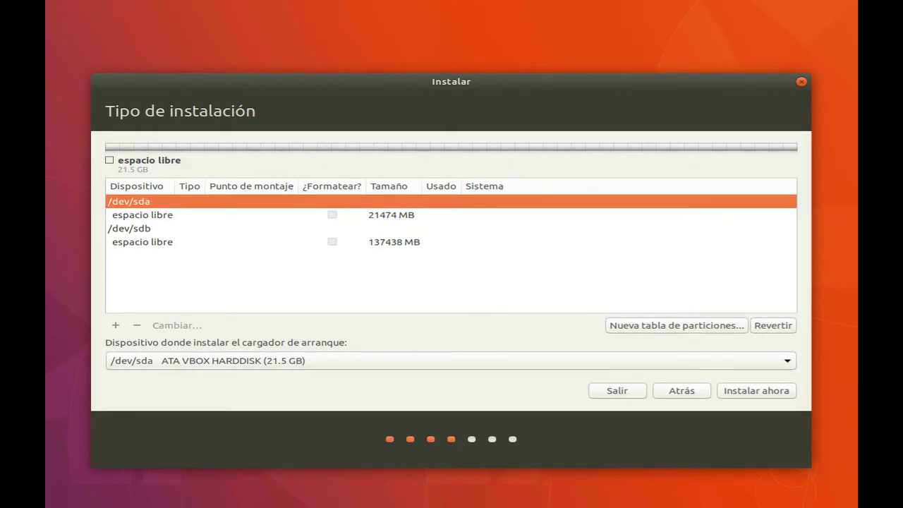
click(130, 229)
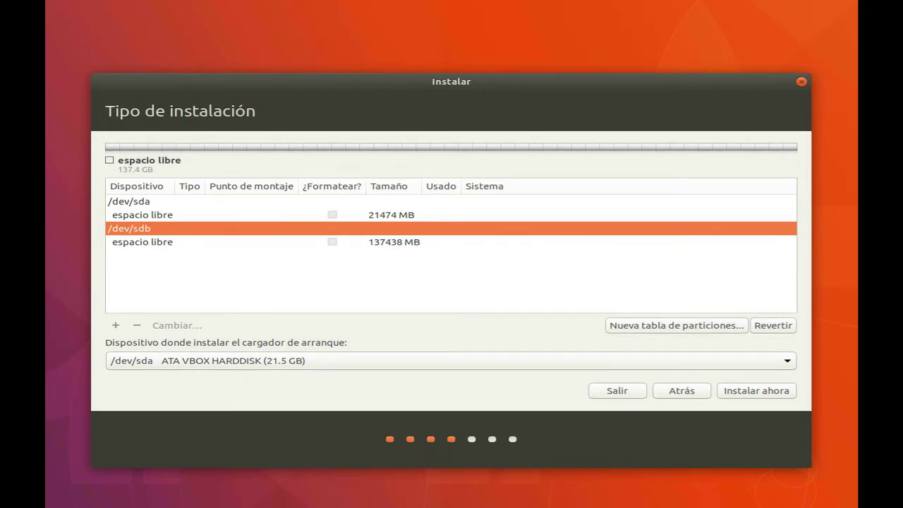
click(130, 202)
Create a primary ext4 partition using all the free space on /dev/sda, with / as its mount point.
click(143, 215)
click(116, 325)
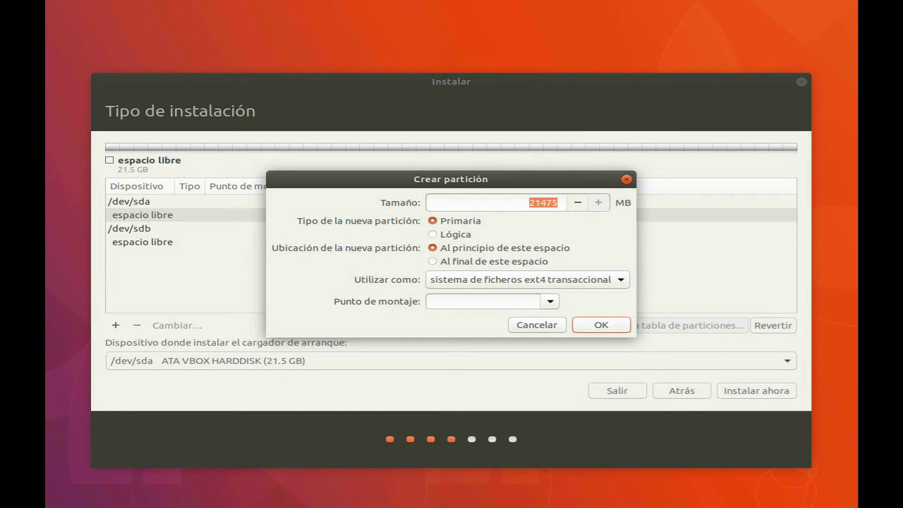
click(528, 280)
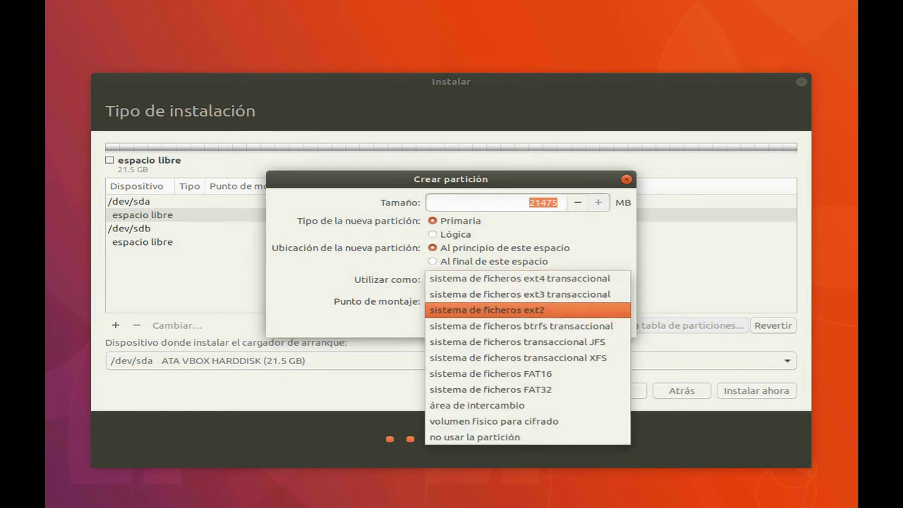
click(528, 280)
click(484, 302)
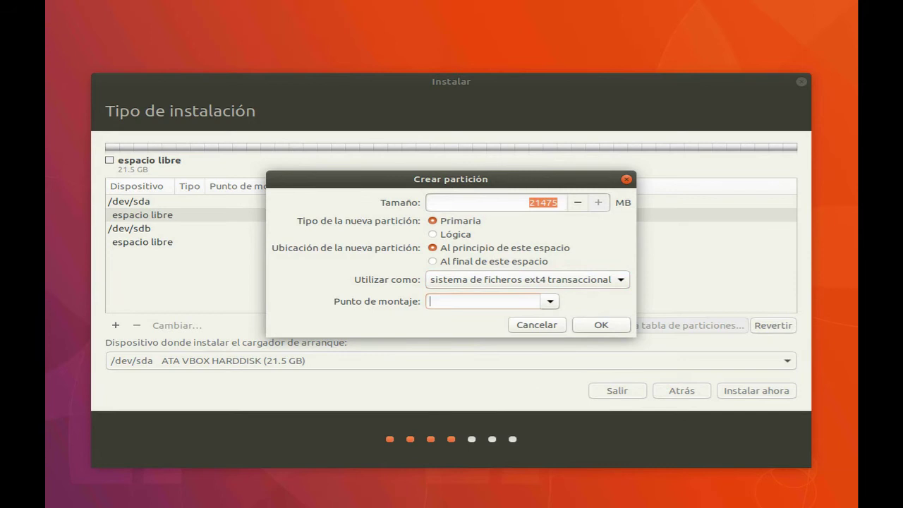
click(551, 301)
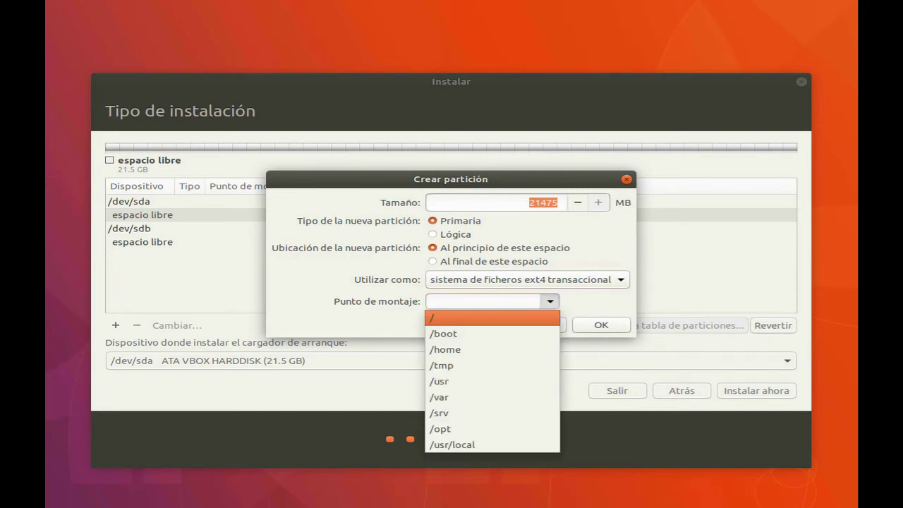
key(Down)
key(Down)
key(Up)
key(Up)
key(Down)
key(Down)
key(Down)
key(Down)
key(Down)
key(Up)
key(Up)
key(Up)
key(Up)
key(Up)
key(Return)
click(602, 325)
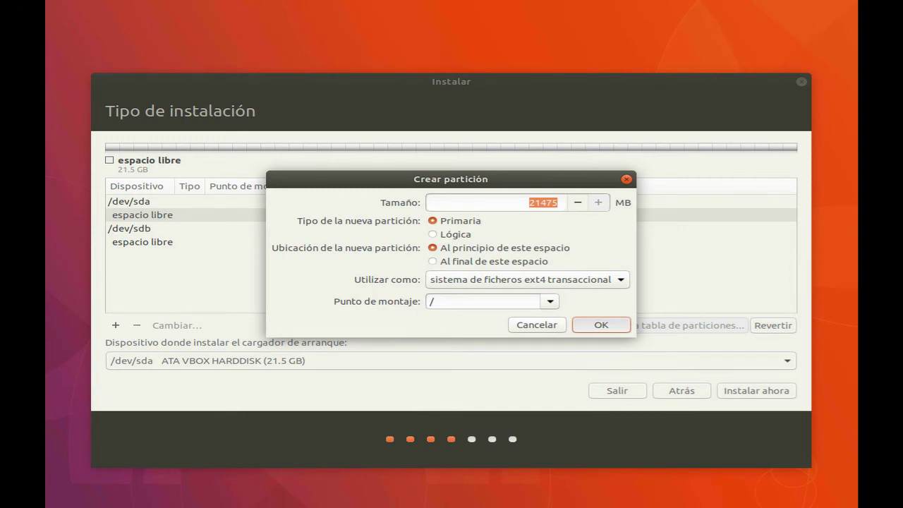
key(Return)
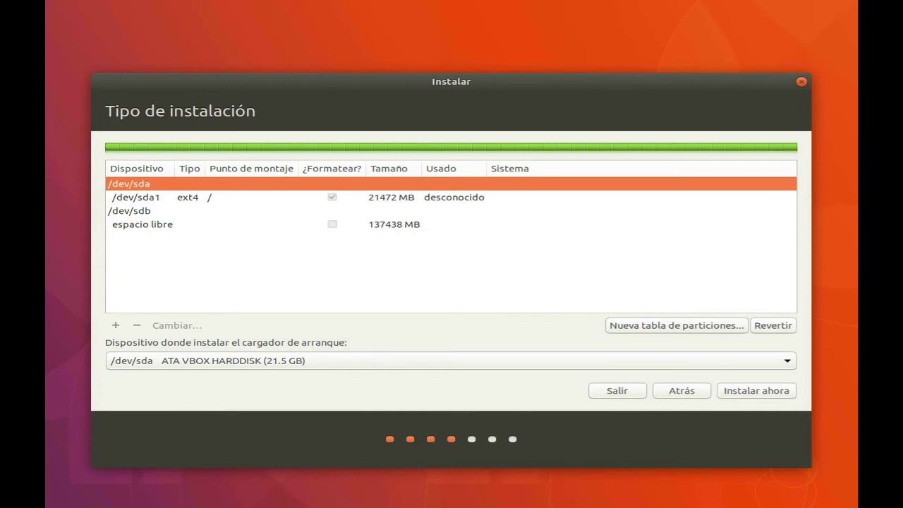
Examine the root partition on /dev/sda and the free space on /dev/sdb.
click(136, 197)
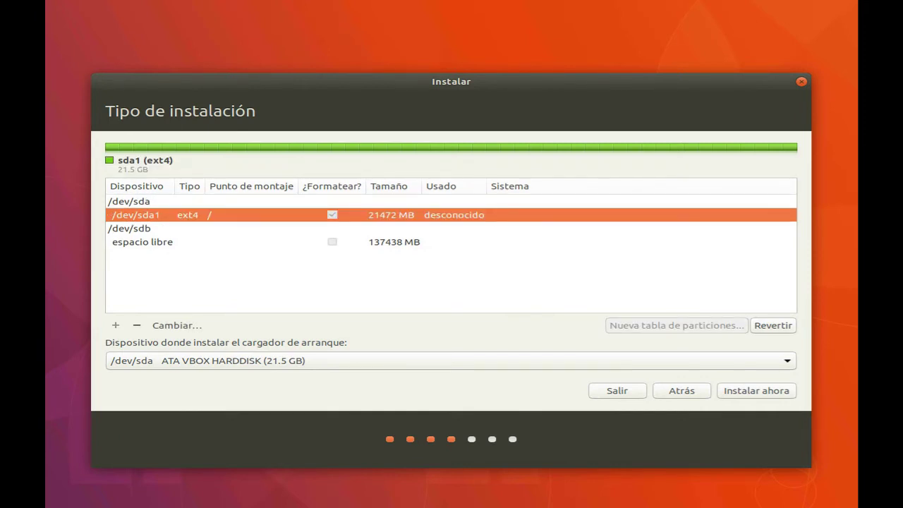
click(143, 242)
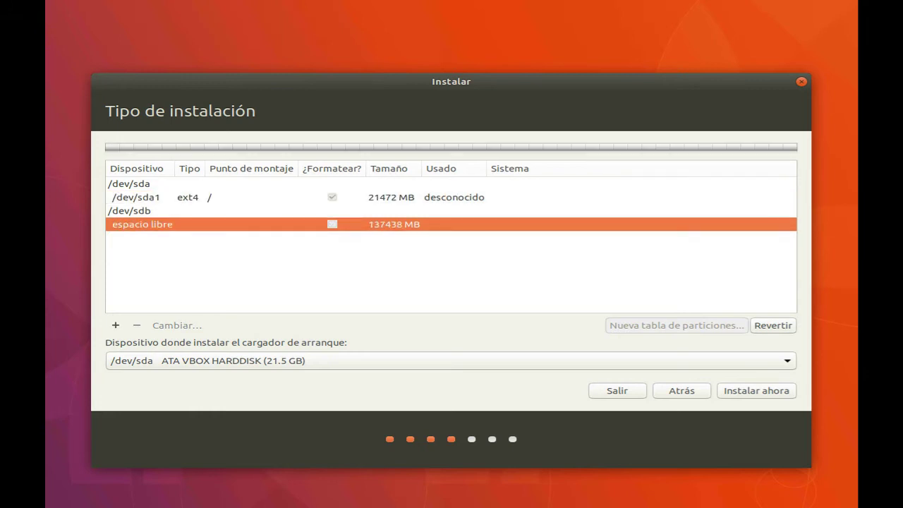
click(136, 198)
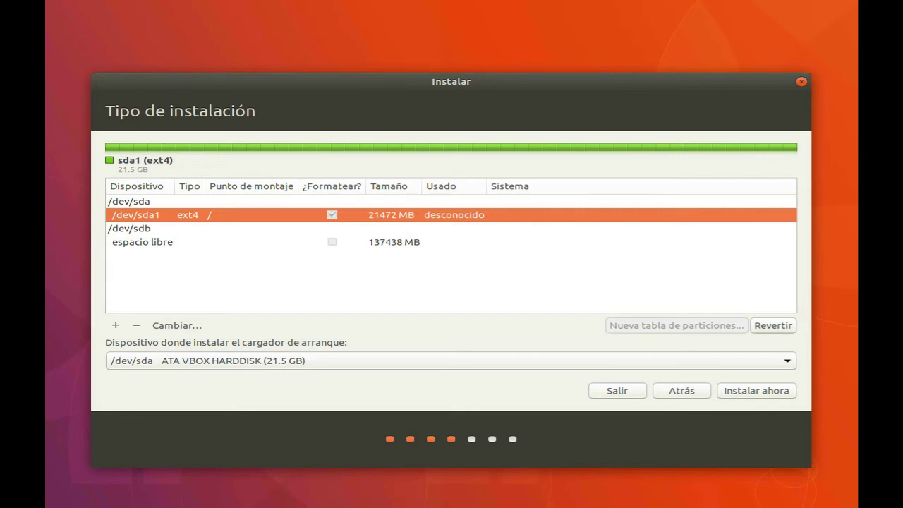
click(142, 242)
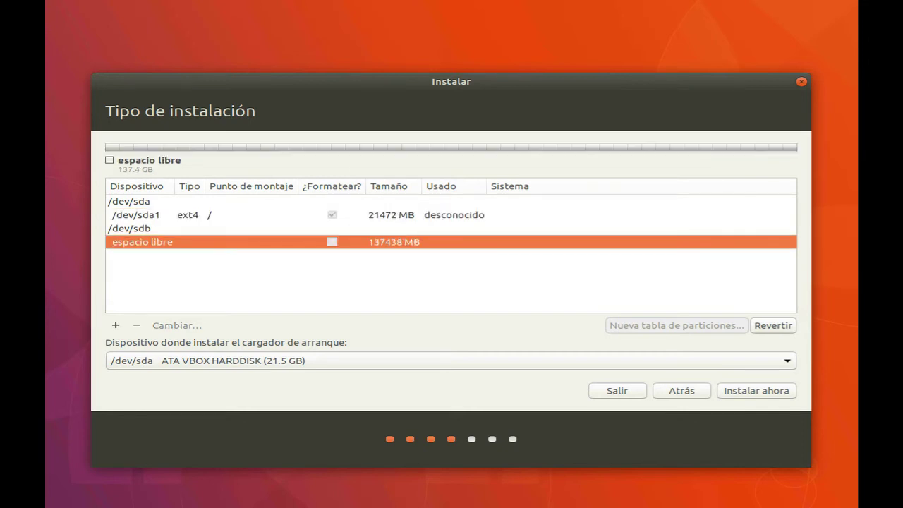
click(136, 216)
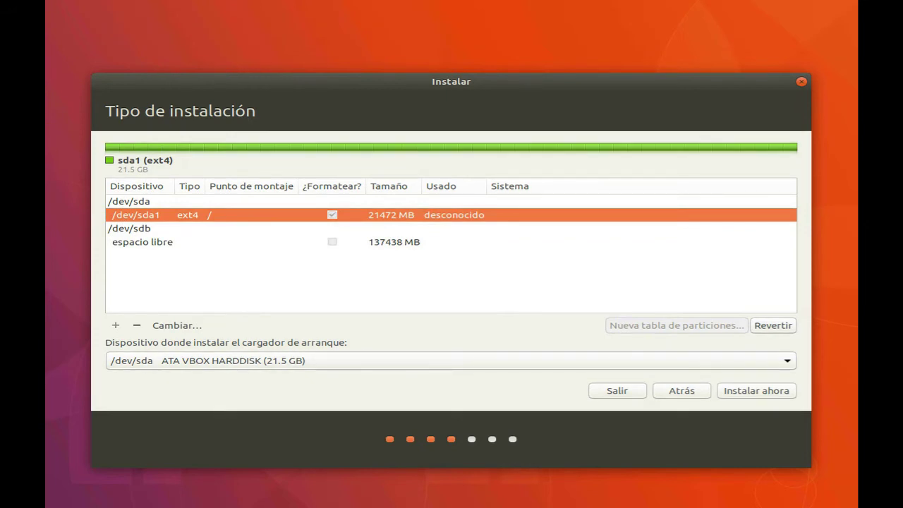
click(142, 242)
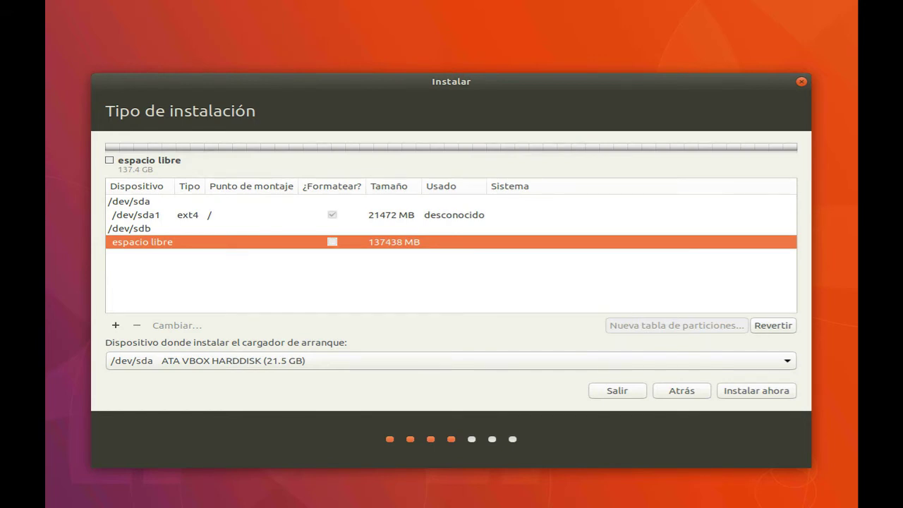
click(129, 229)
Create a primary 8192 MB swap partition (área de intercambio) at the beginning of the free space on /dev/sdb.
click(143, 242)
click(115, 325)
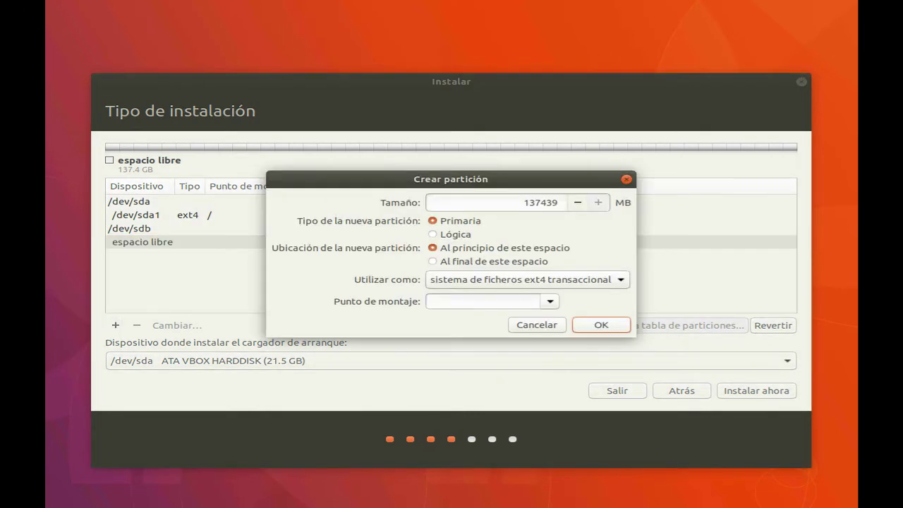
click(528, 280)
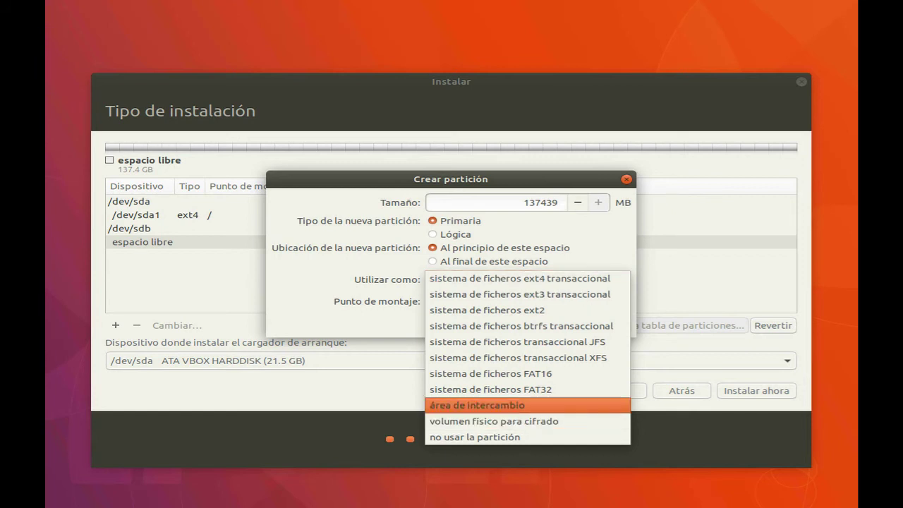
key(Return)
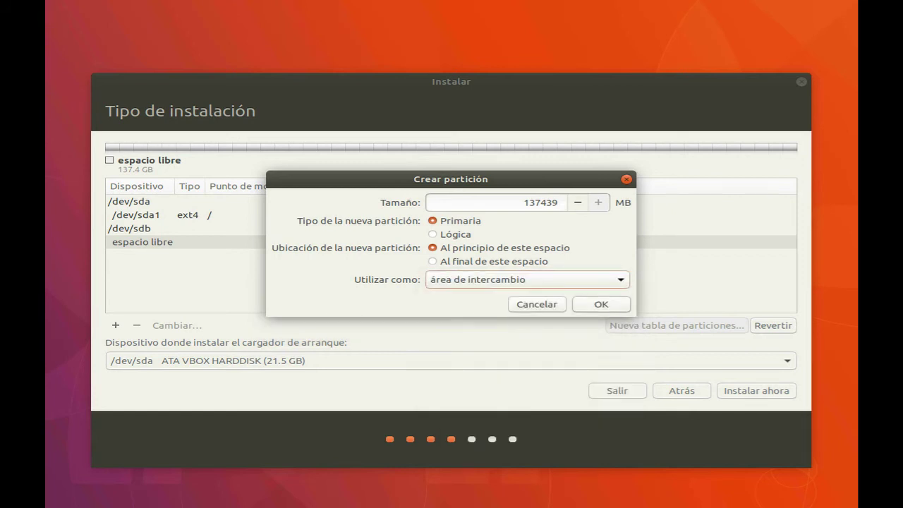
drag(524, 203, 524, 202)
key(Delete)
key(Delete)
key(Delete)
key(Delete)
key(Delete)
key(Delete)
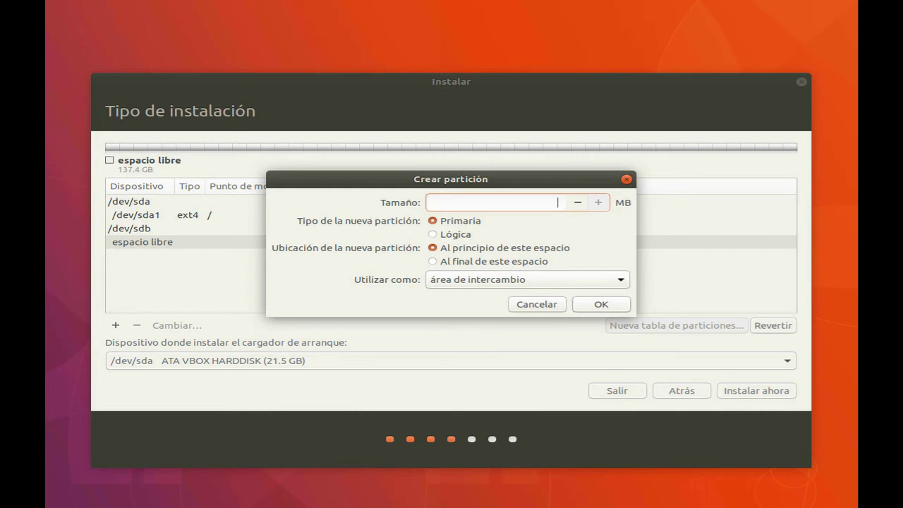
text(8192)
click(601, 304)
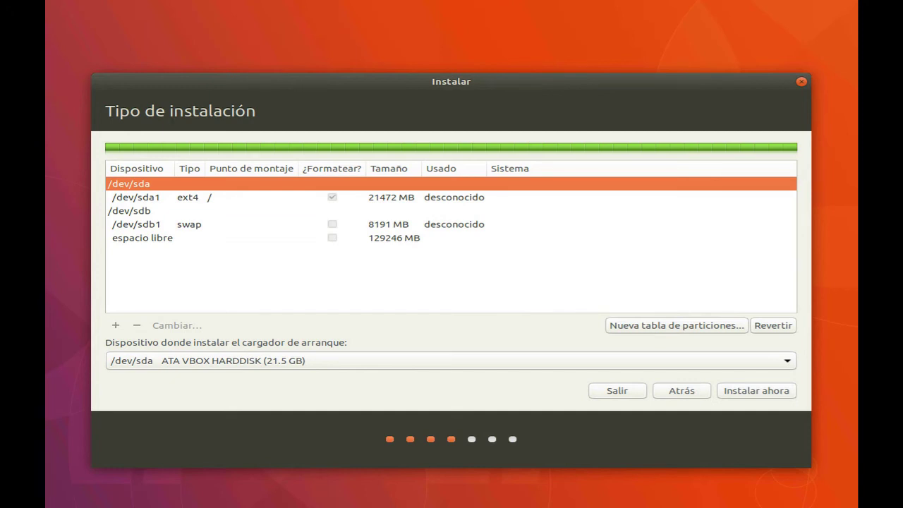
click(157, 225)
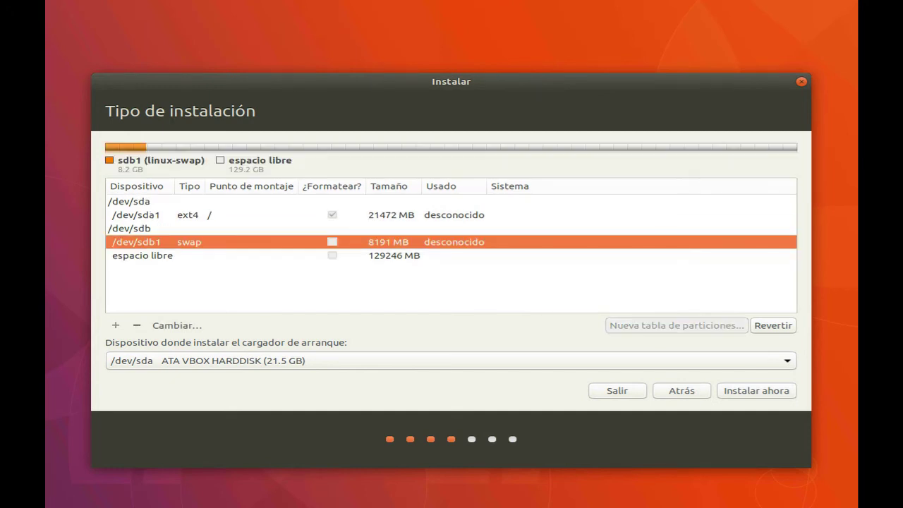
Create a logical ext4 partition of 16284 MB in the remaining free space on /dev/sdb, with /tmp as its mount point.
click(142, 256)
click(116, 325)
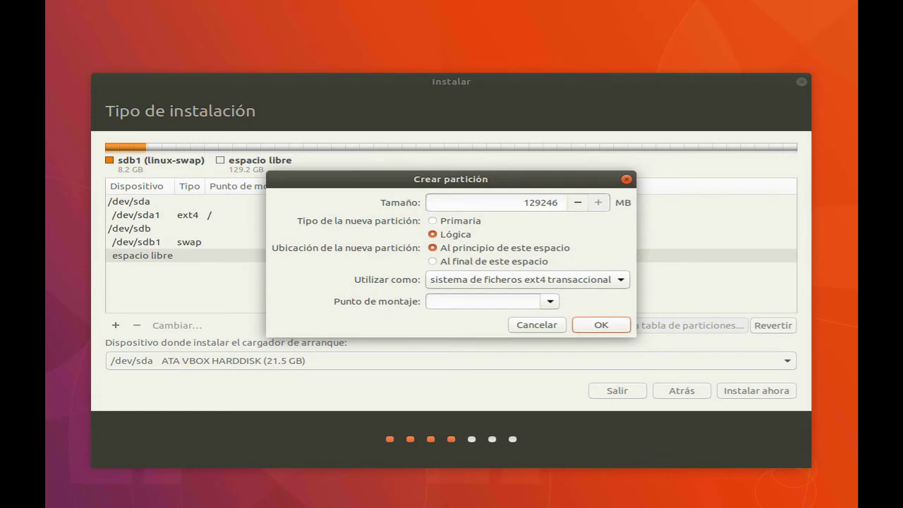
click(527, 279)
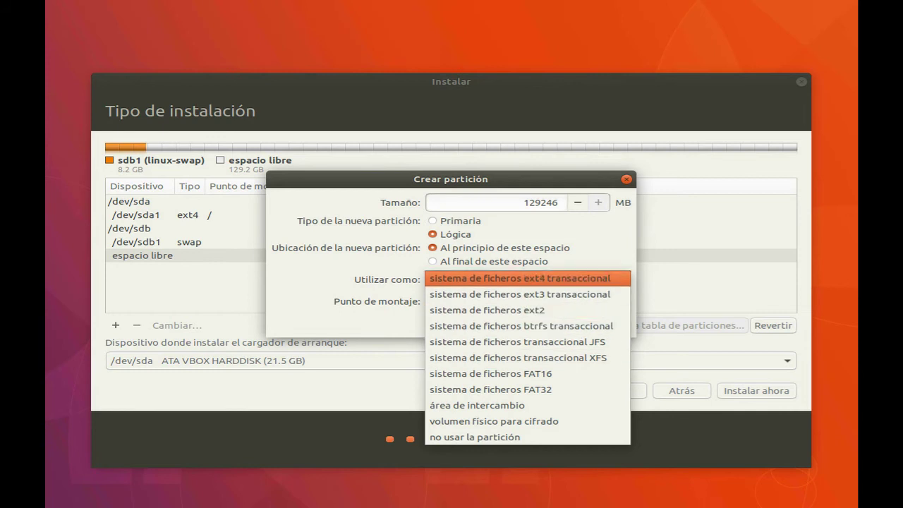
click(527, 279)
click(551, 301)
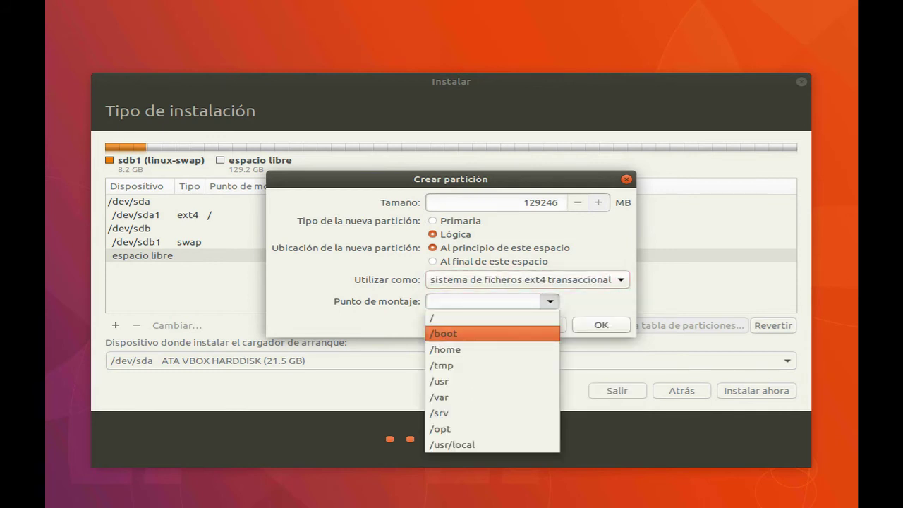
click(443, 366)
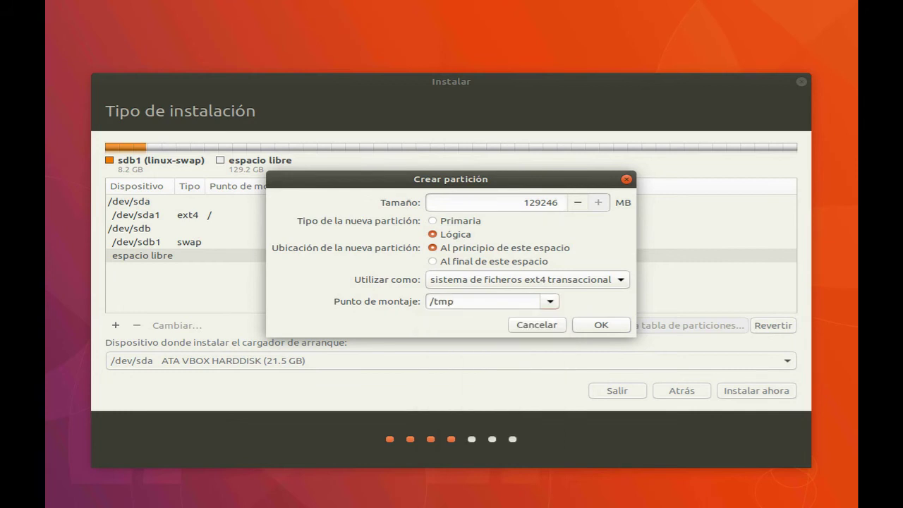
double_click(541, 202)
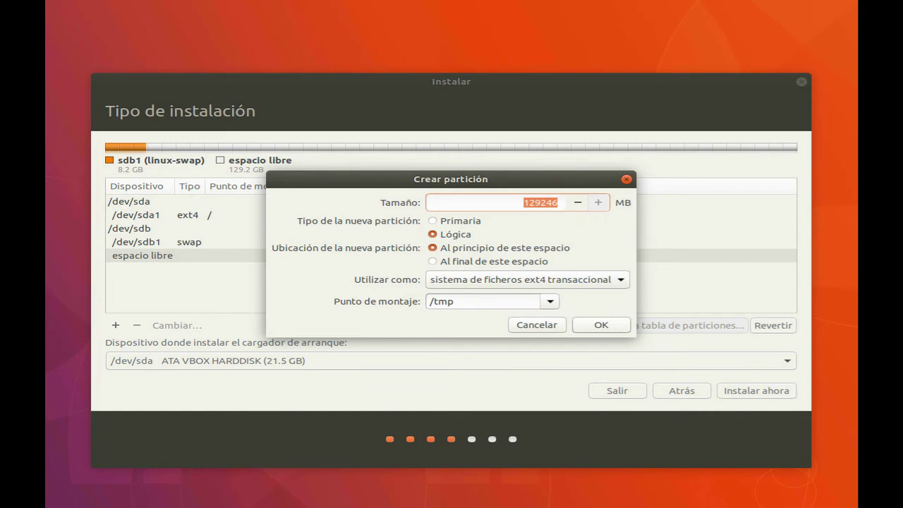
text(16284)
key(Return)
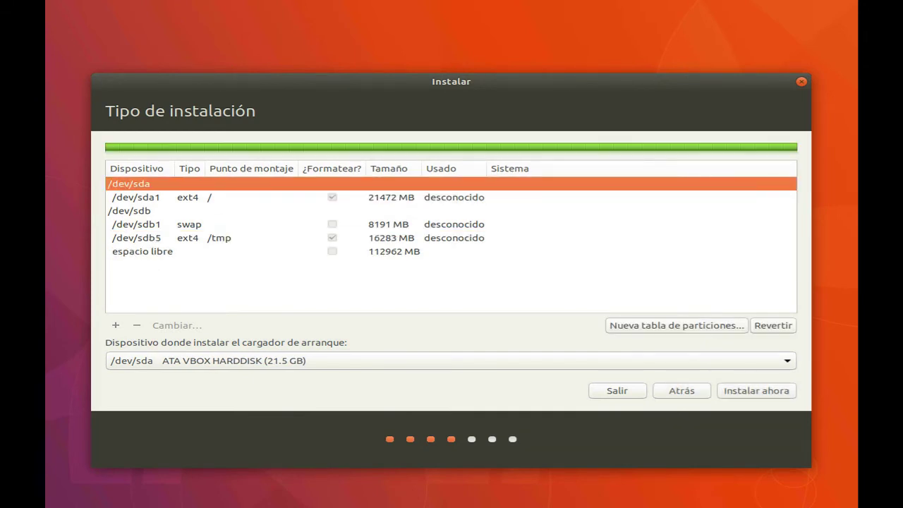
click(142, 239)
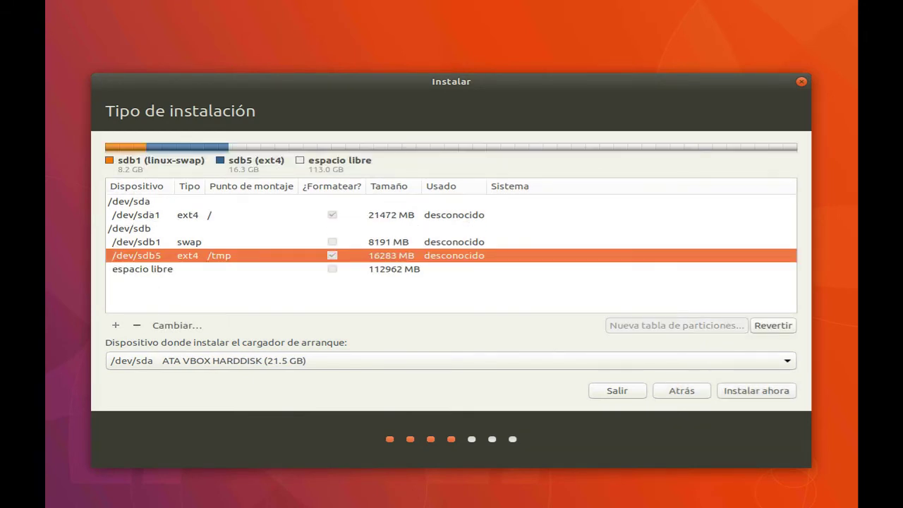
Begin a new logical partition in the remaining free space on /dev/sdb, using the ext4 file system (sistema de ficheros ext4 transaccional).
click(143, 269)
click(115, 325)
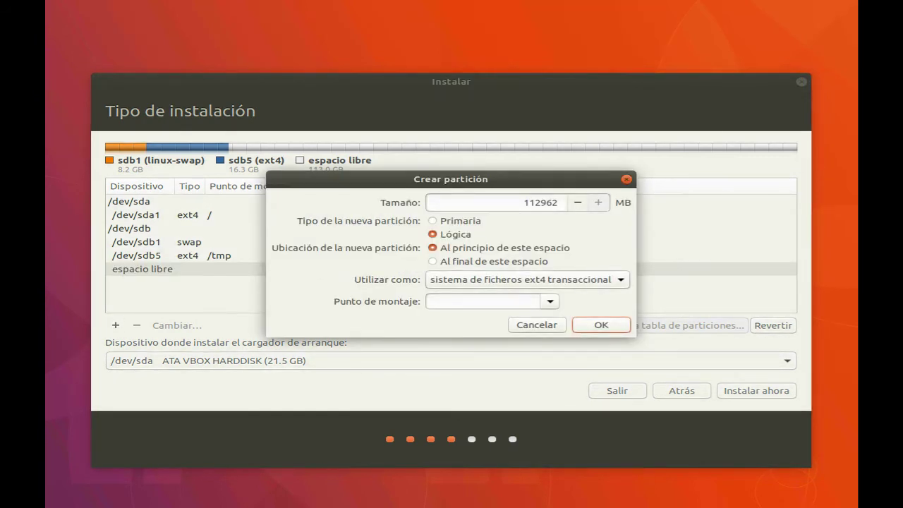
click(528, 280)
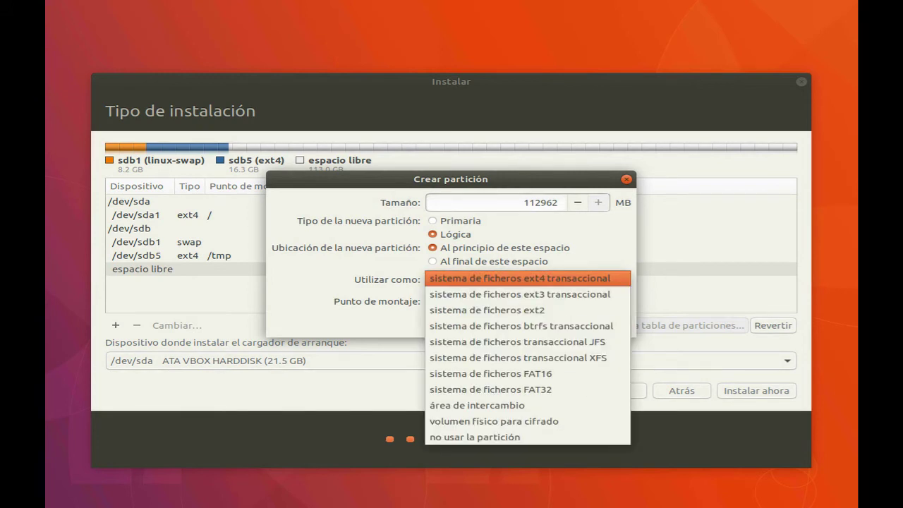
key(Down)
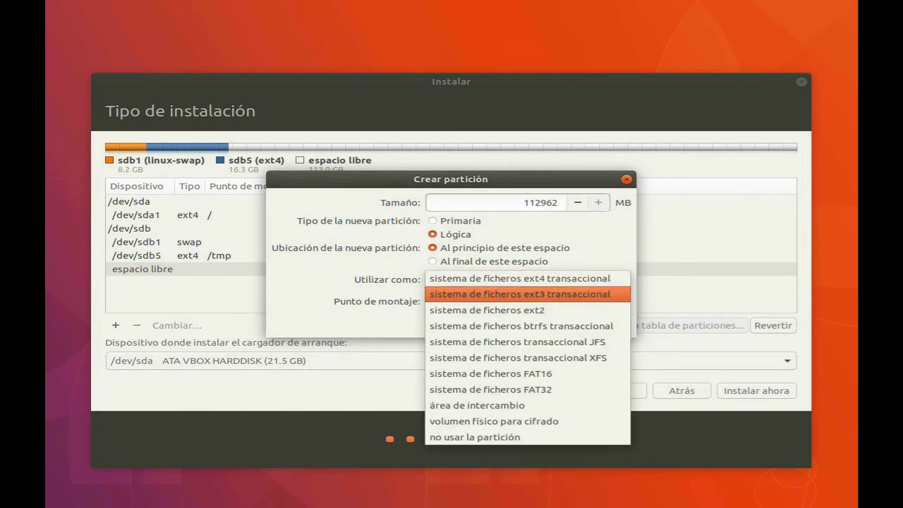
key(Up)
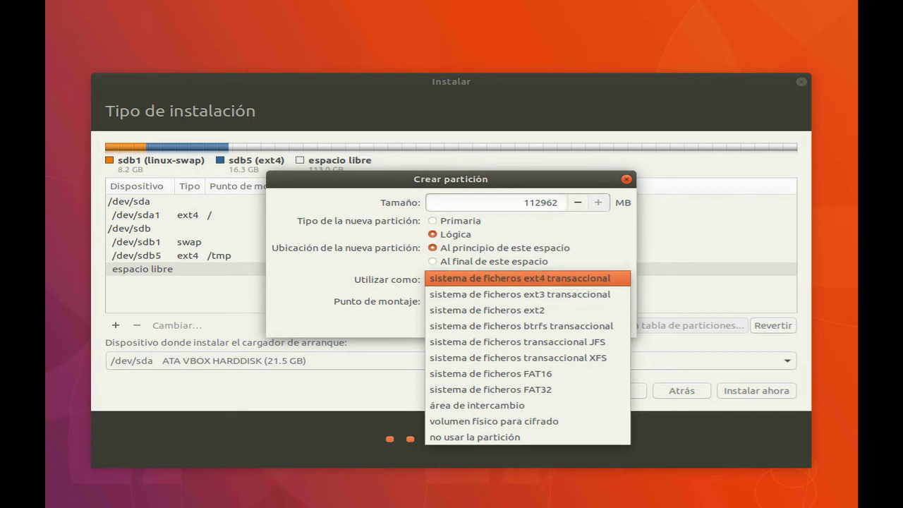
key(Down)
key(Down)
key(Down)
key(Down)
key(Up)
key(Up)
key(Up)
key(Up)
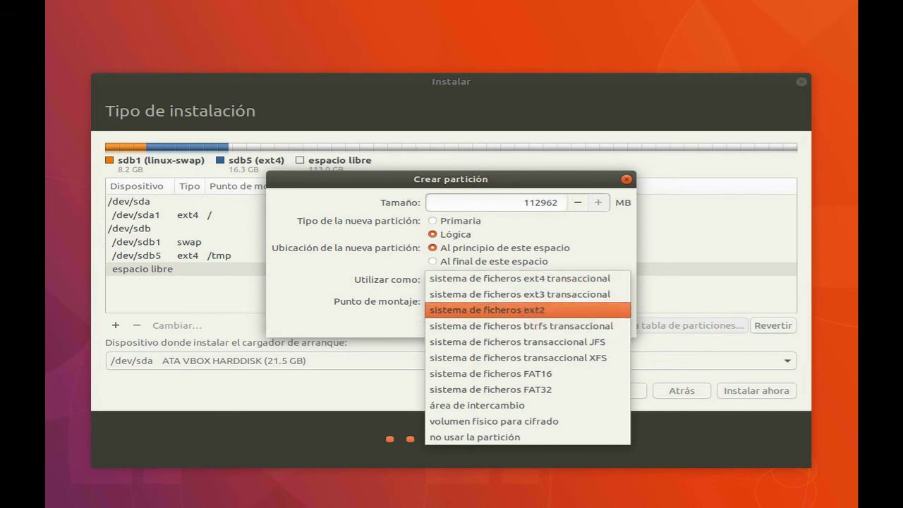
key(Return)
Set the new partition's mount point to /var.
key(Tab)
key(alt+Down)
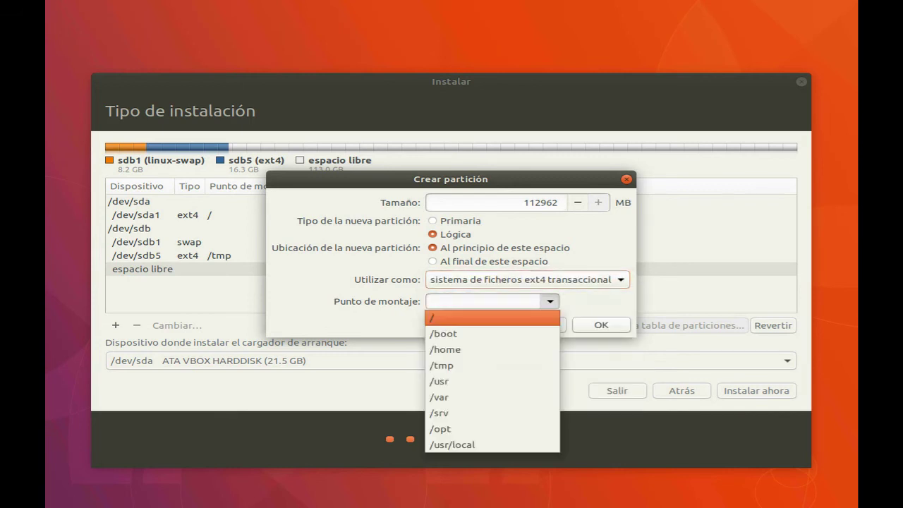
key(Down)
key(Down)
key(Down)
key(Down)
key(Down)
key(Return)
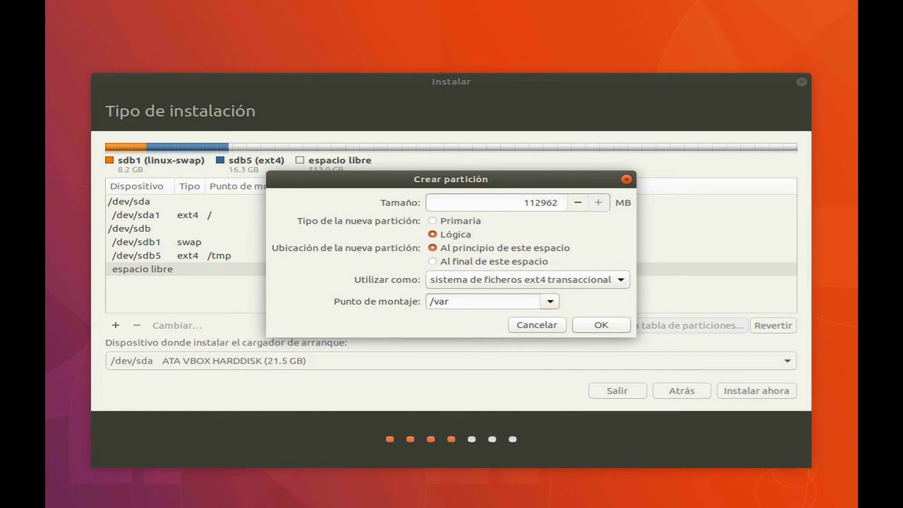
Set the /var partition's size to 16384 MB and create it.
double_click(541, 202)
text(162)
key(BackSpace)
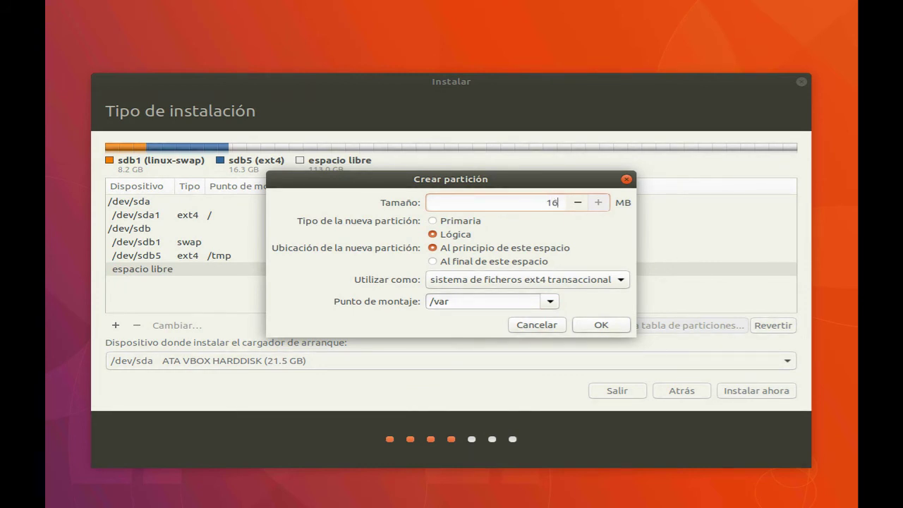
text(384)
click(601, 325)
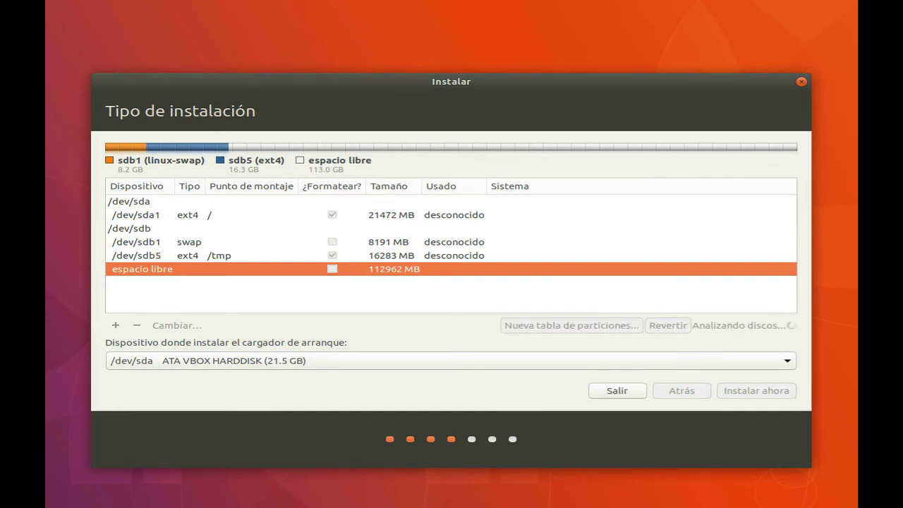
Create a logical ext4 partition using all the remaining free space on /dev/sdb, with /home as its mount point.
click(143, 282)
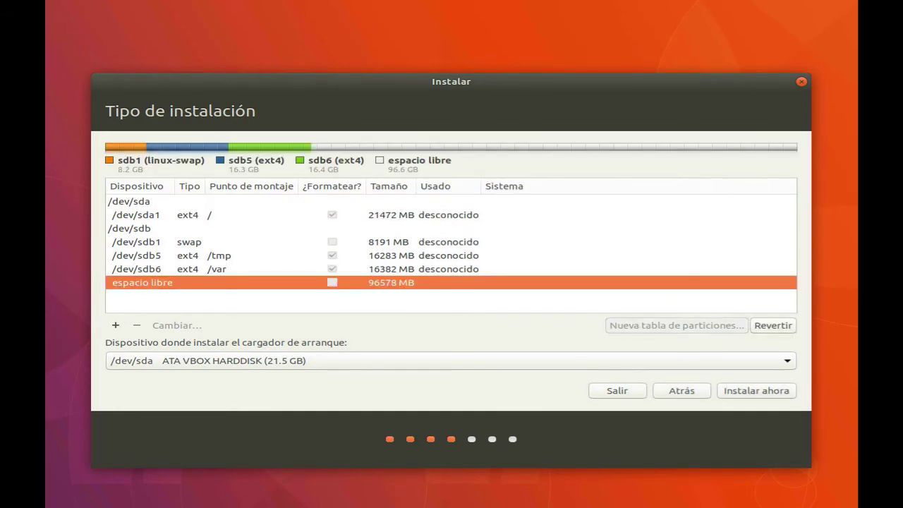
click(115, 326)
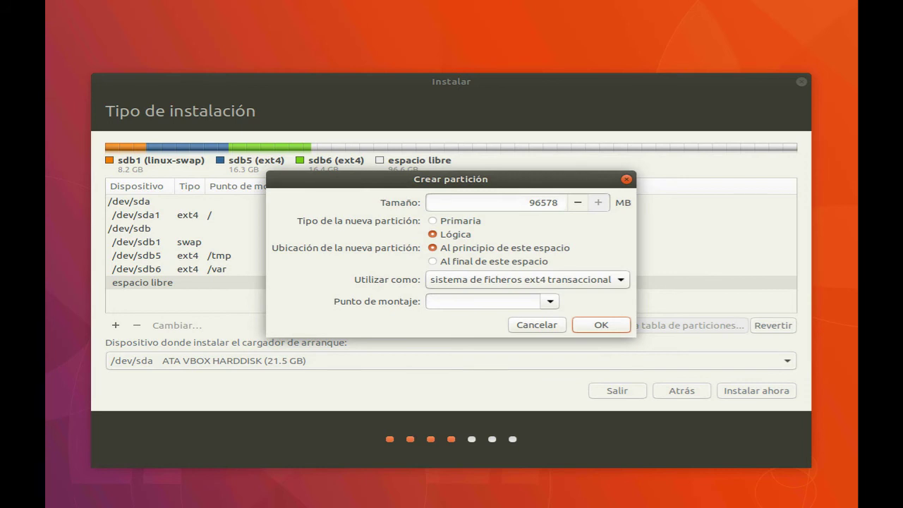
click(527, 279)
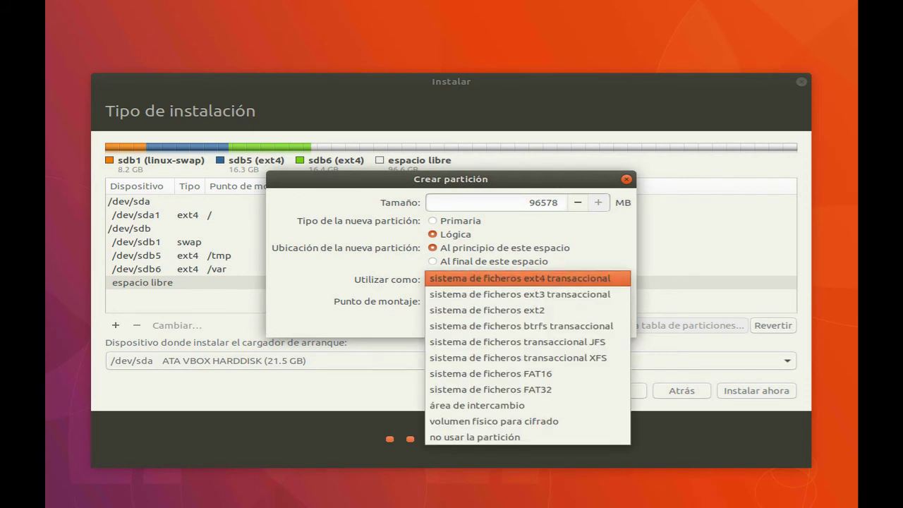
click(528, 280)
click(483, 301)
click(550, 302)
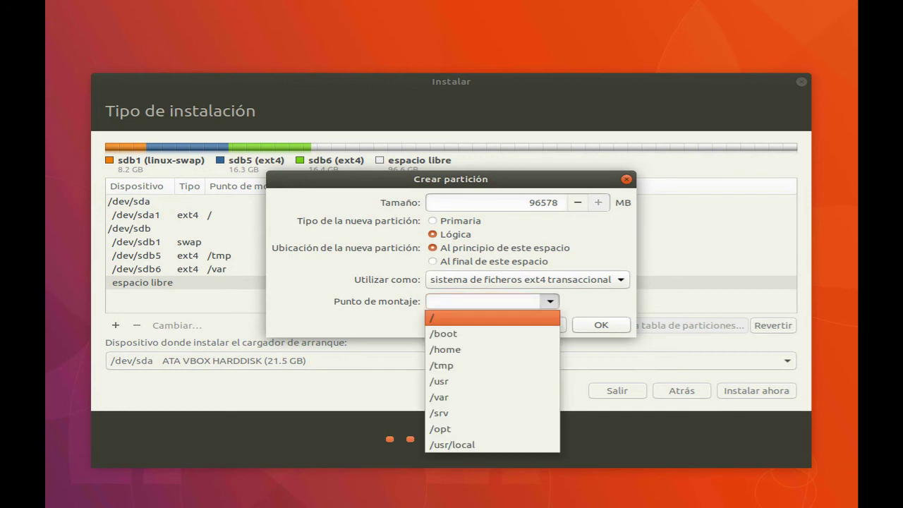
click(446, 349)
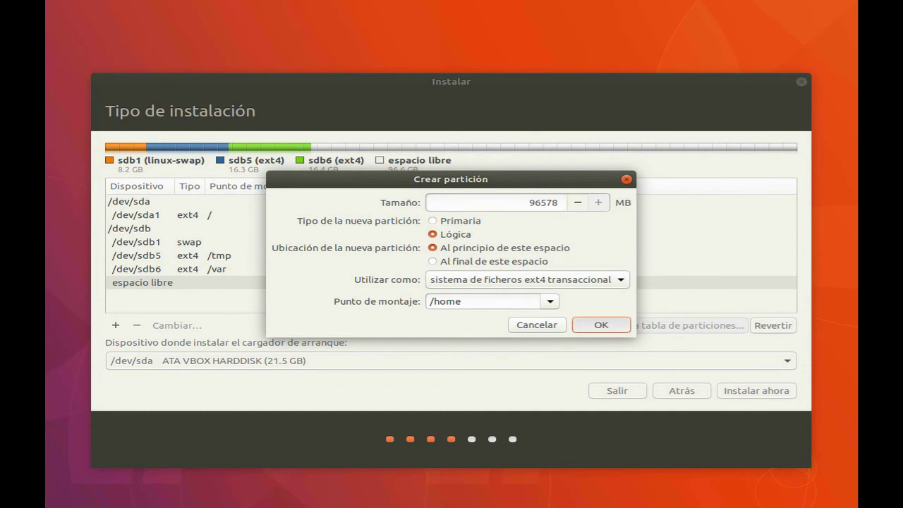
key(Return)
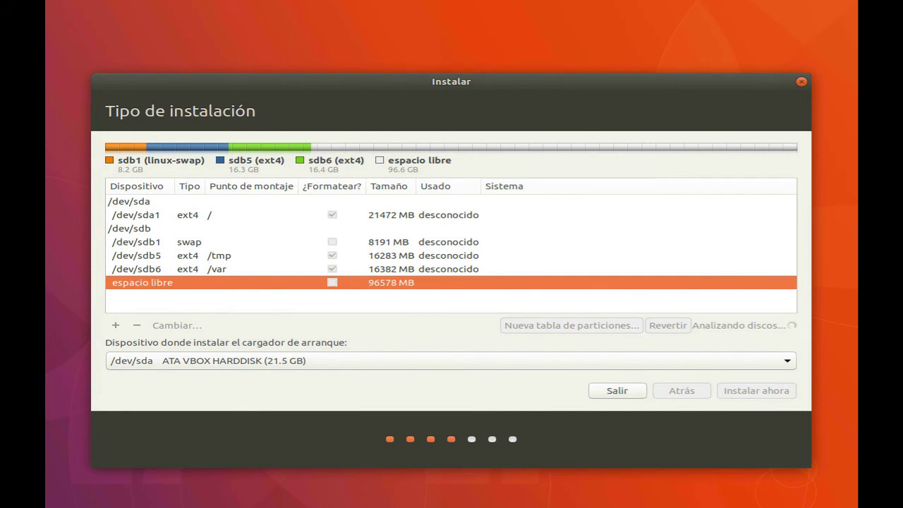
Review the partition layouts of /dev/sda and /dev/sdb.
click(212, 251)
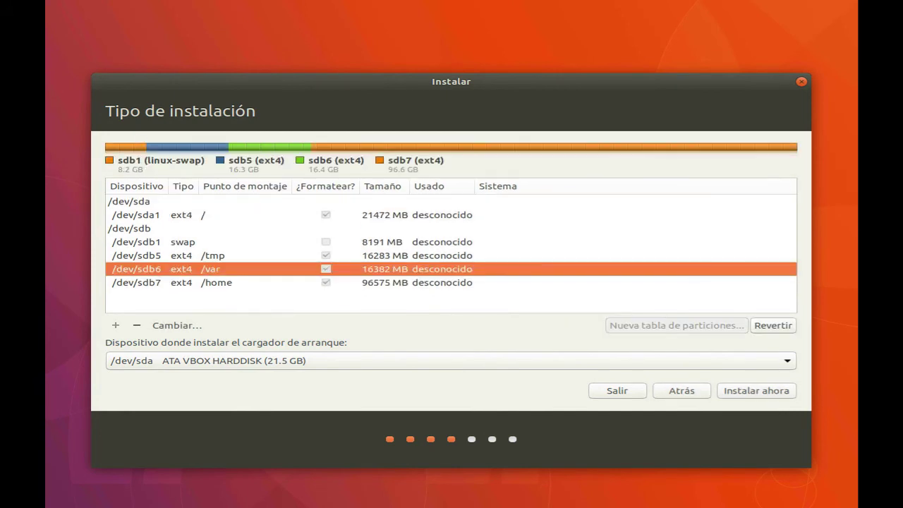
click(130, 228)
click(130, 202)
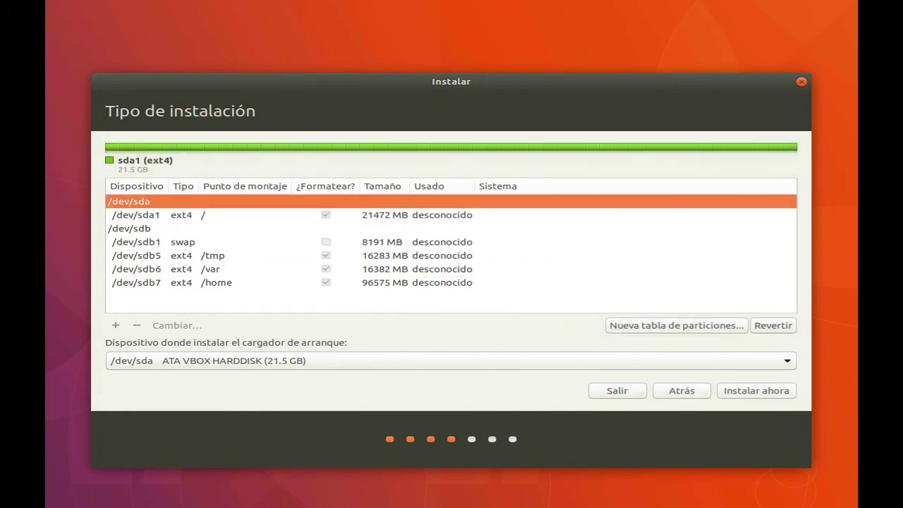
click(136, 215)
click(136, 255)
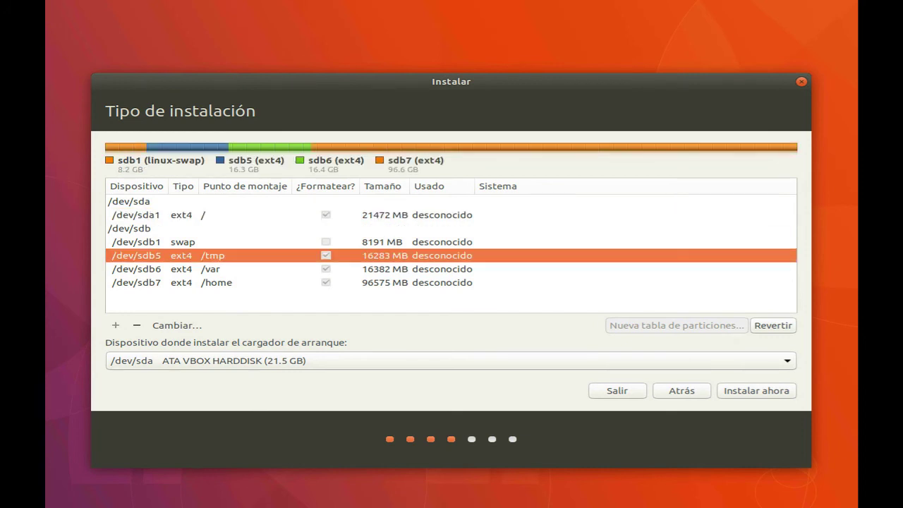
Check the available boot loader devices and keep /dev/sda, the 21.5 GB disk, as the installation target.
click(756, 391)
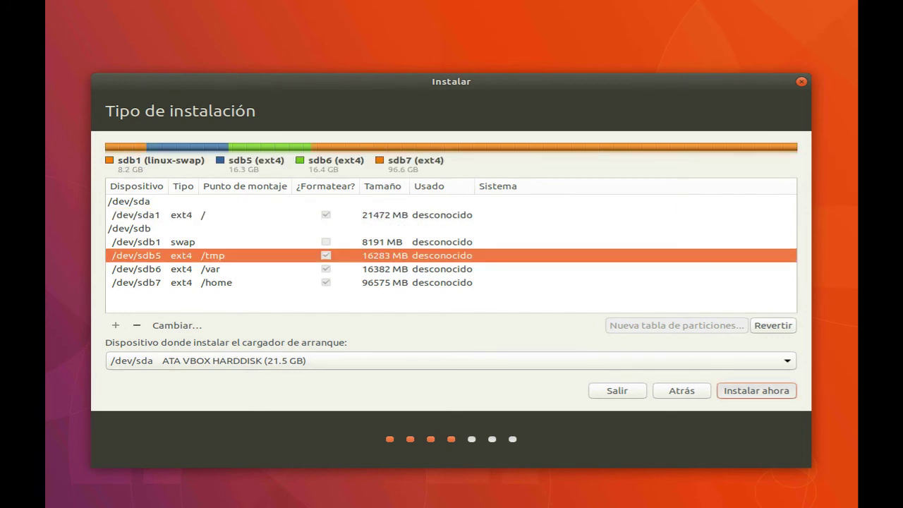
click(787, 360)
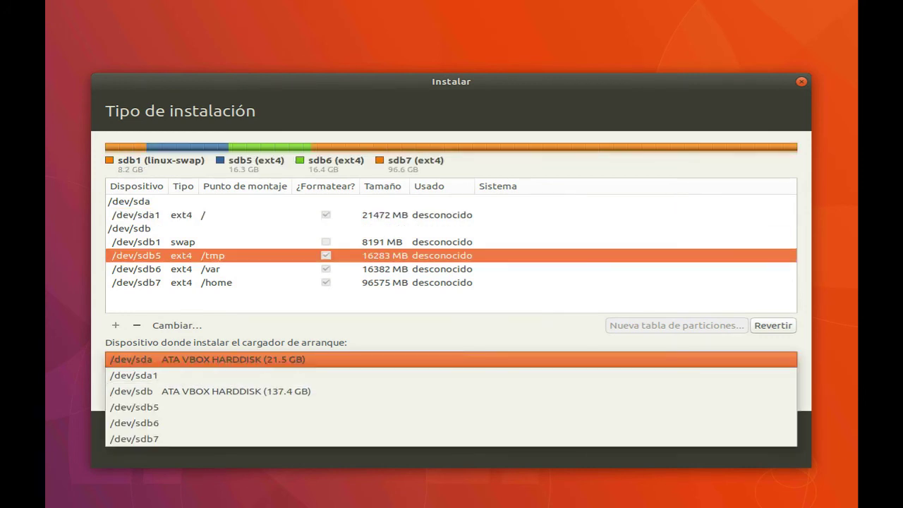
key(Up)
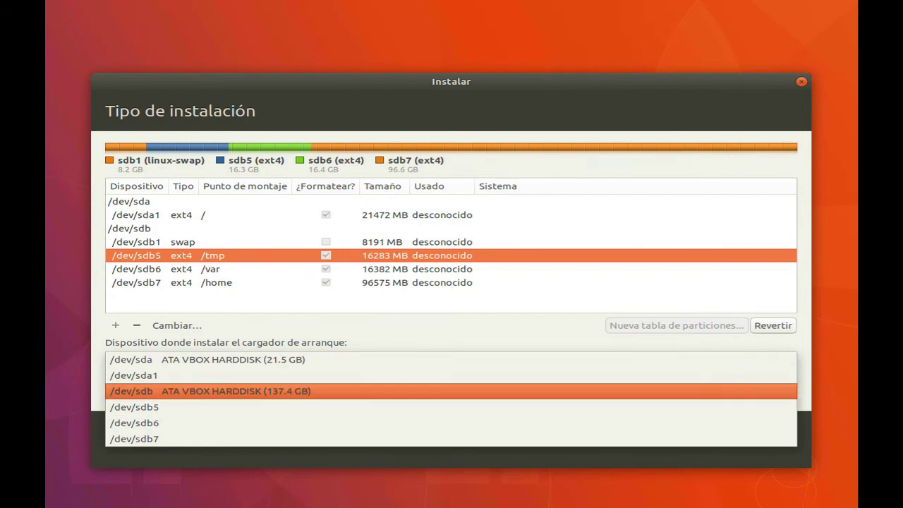
key(Up)
key(Up)
key(Return)
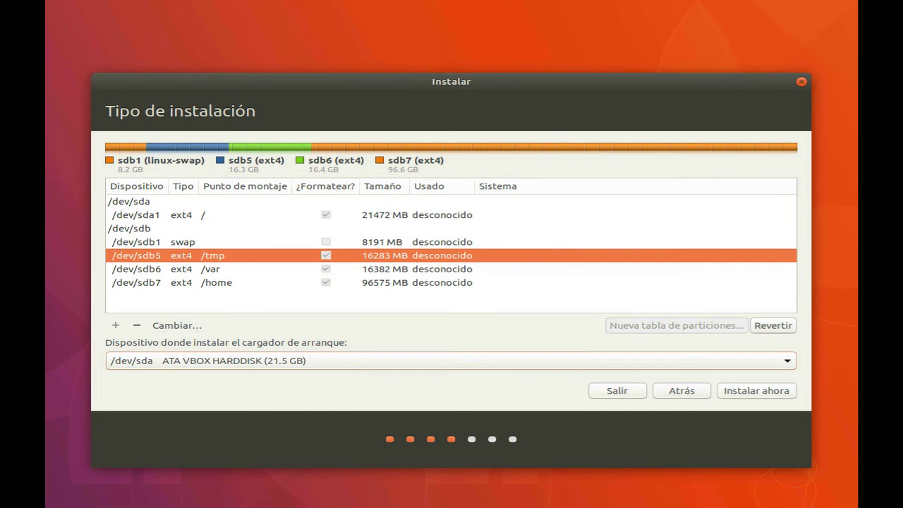
key(Return)
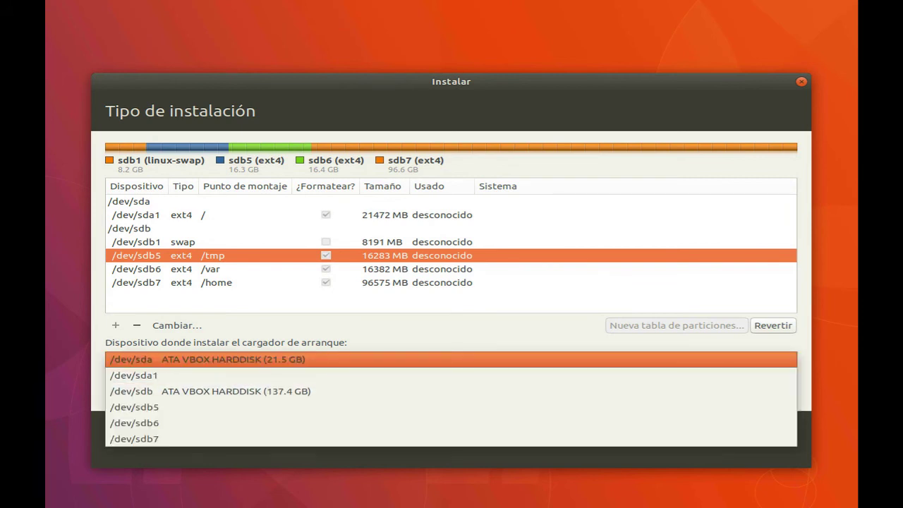
key(Return)
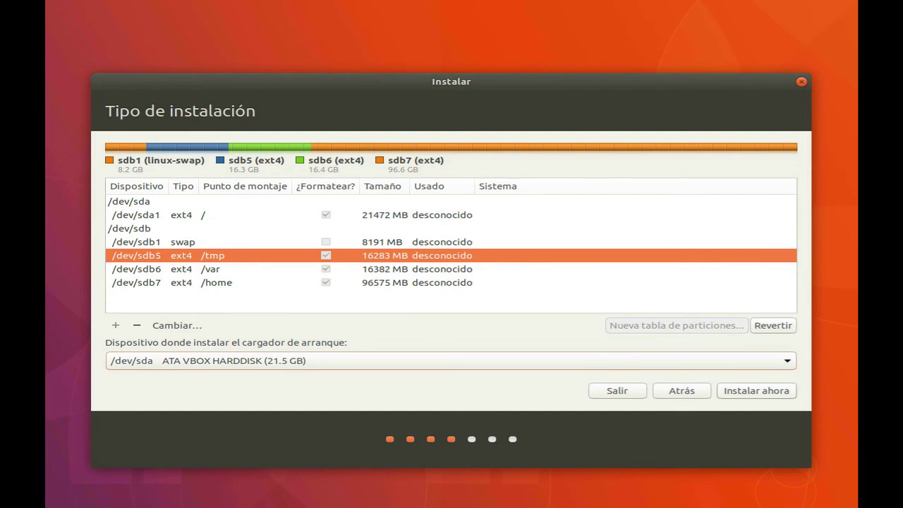
Start the installation by confirming that the partition changes are written to both disks, and expand its detailed log.
click(756, 391)
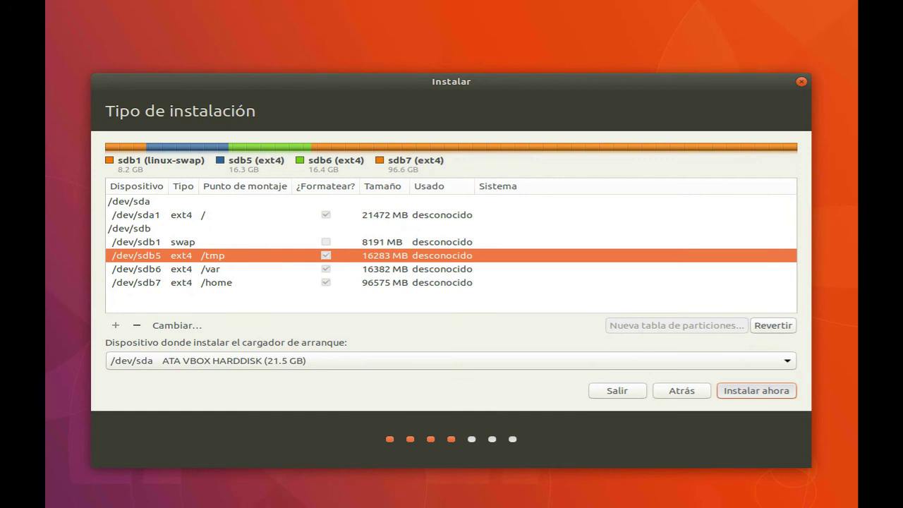
key(Return)
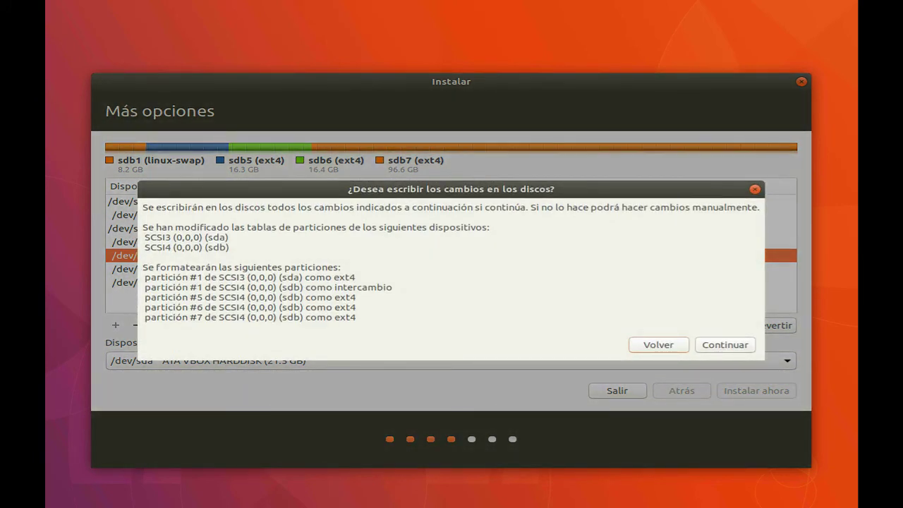
key(Tab)
key(Return)
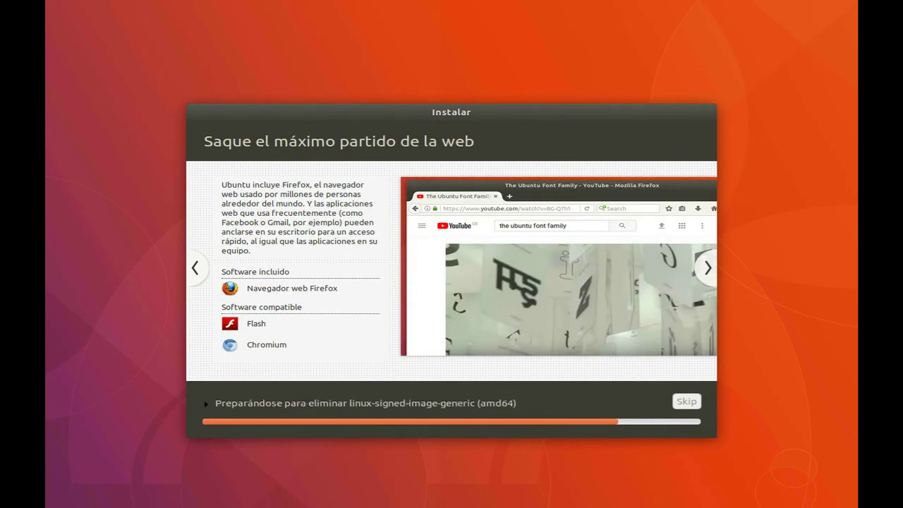
click(206, 405)
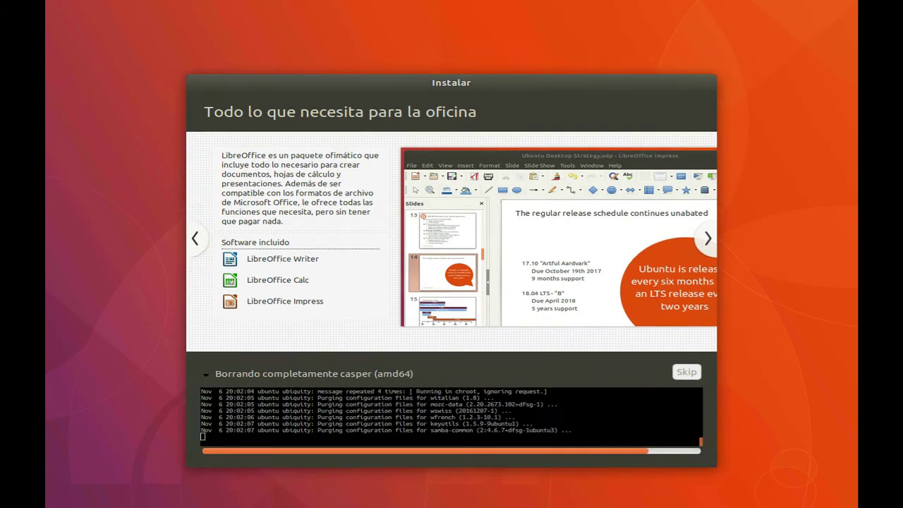